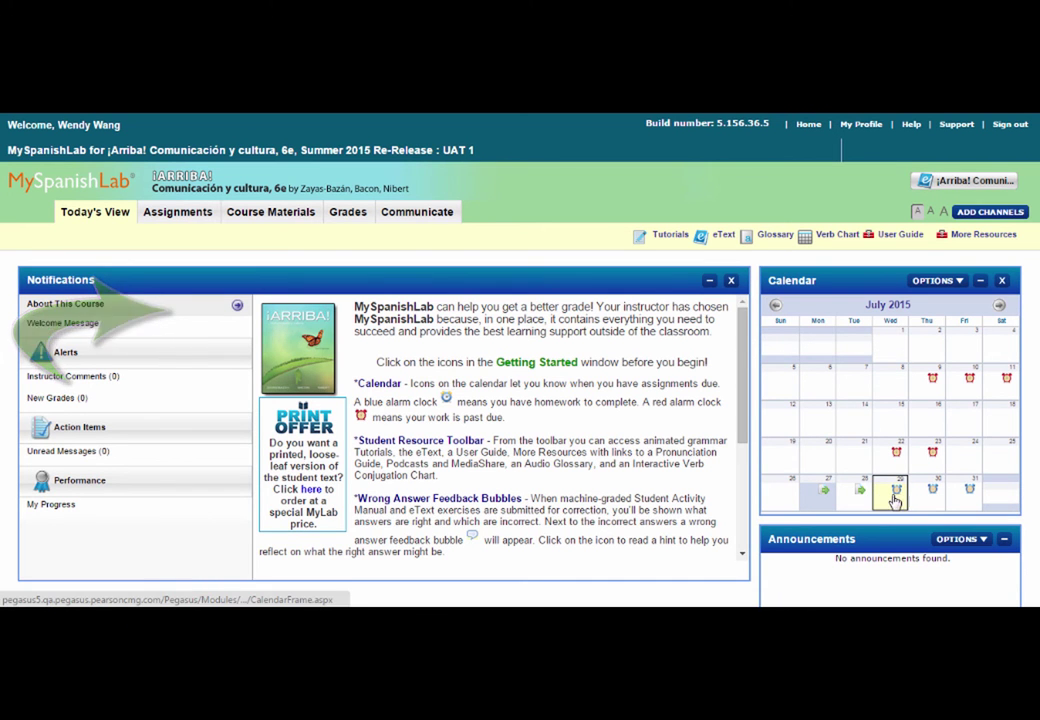
# Open the LiveChat 12-20b assignment due July 29 from the course calendar.
pyautogui.scroll(-1, 897, 495)
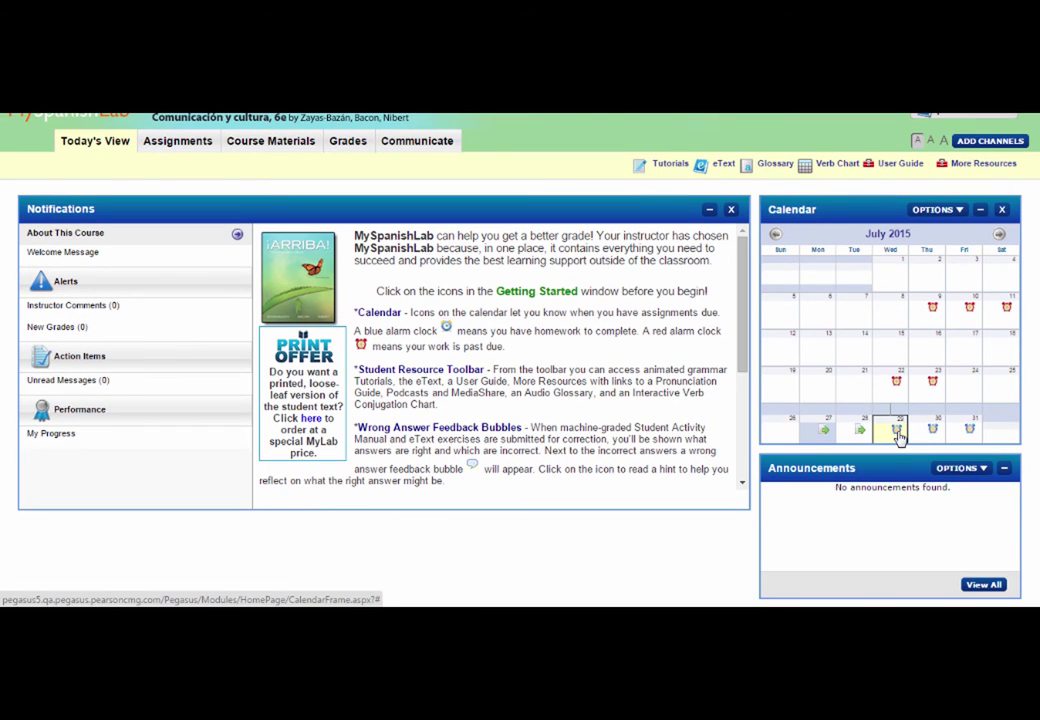
pyautogui.click(897, 432)
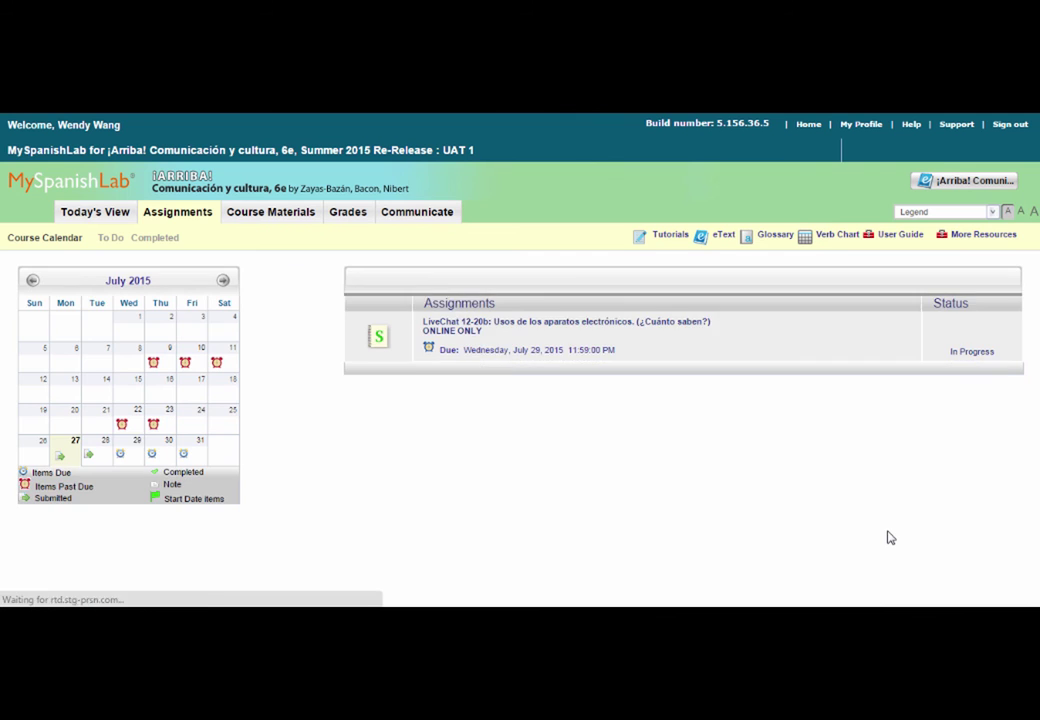
pyautogui.click(520, 330)
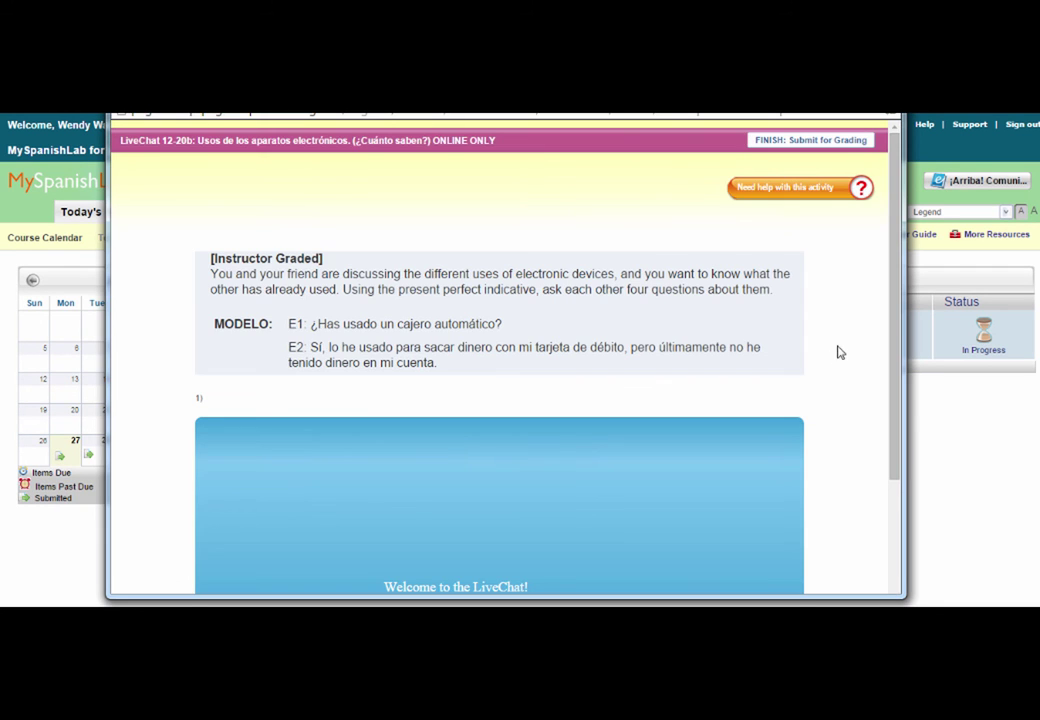
# Review the LiveChat 12-20b instructions and eText help links, and create a chat room for the activity.
pyautogui.click(800, 187)
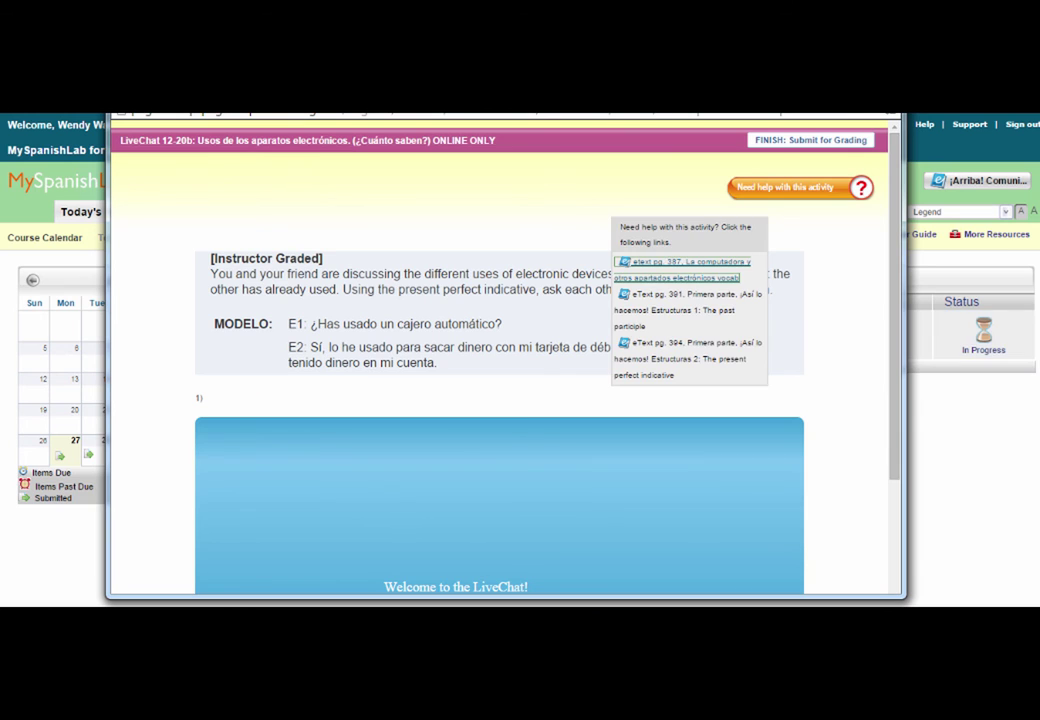
pyautogui.press('F11')
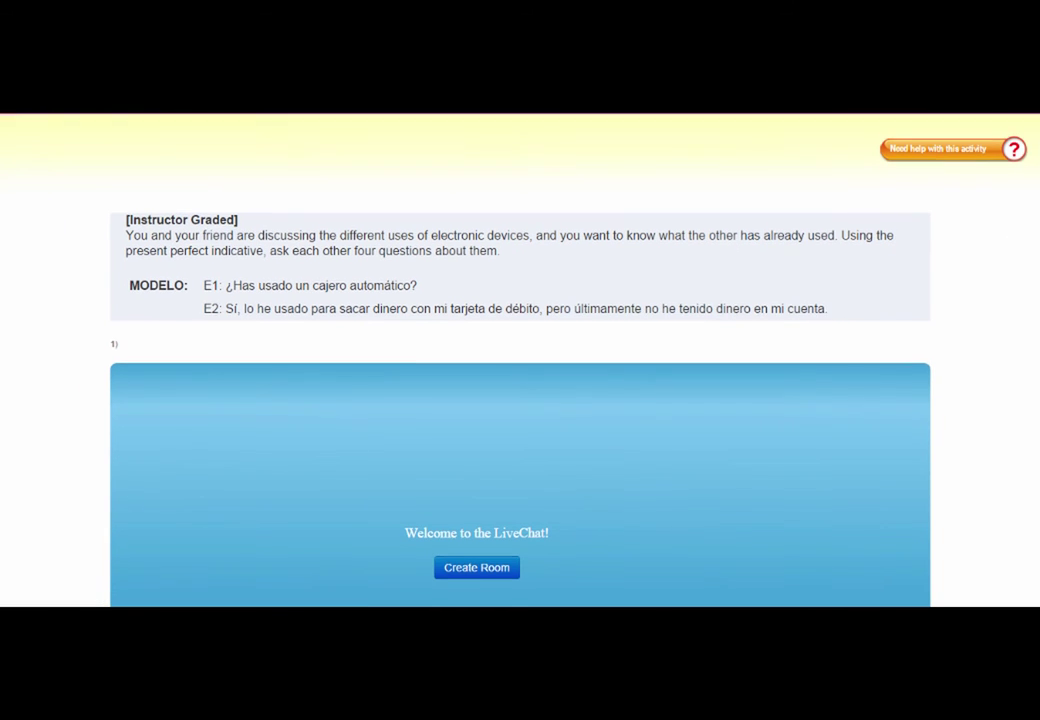
pyautogui.scroll(-2, 520, 400)
pyautogui.scroll(-5, 520, 400)
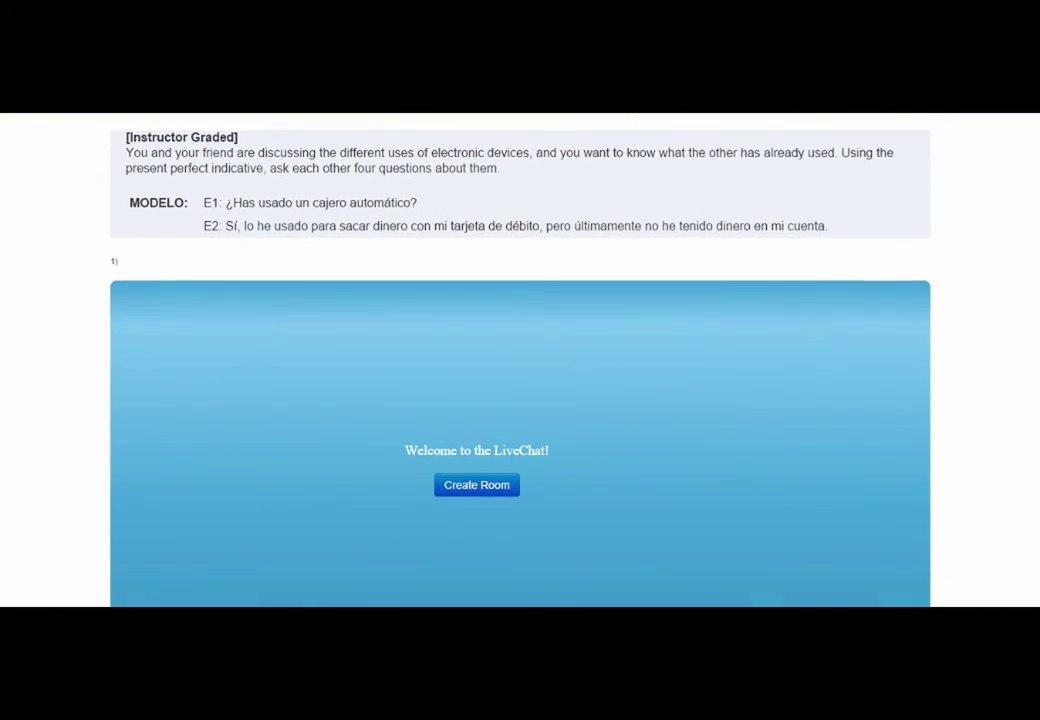
pyautogui.scroll(5, 520, 400)
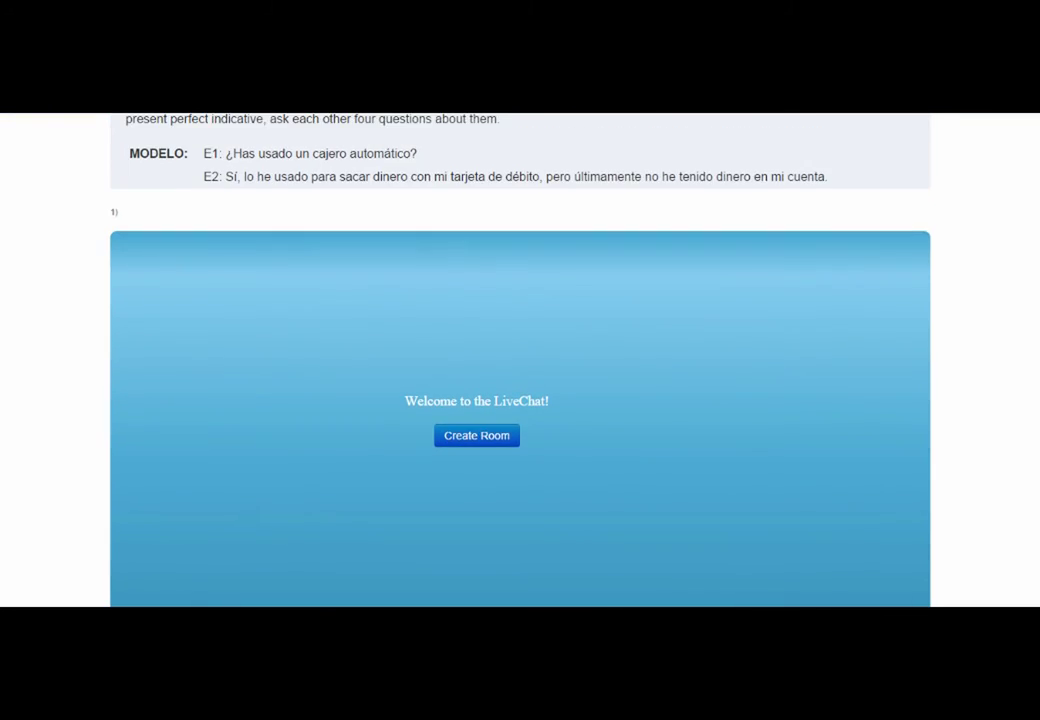
pyautogui.moveTo(908, 150)
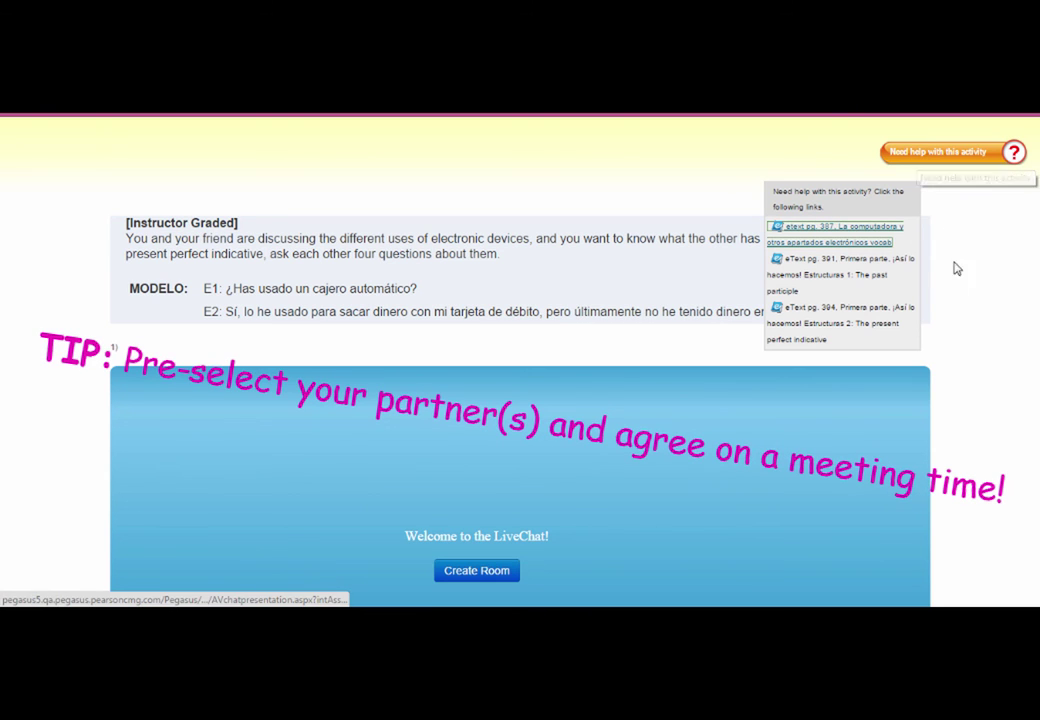
pyautogui.click(476, 575)
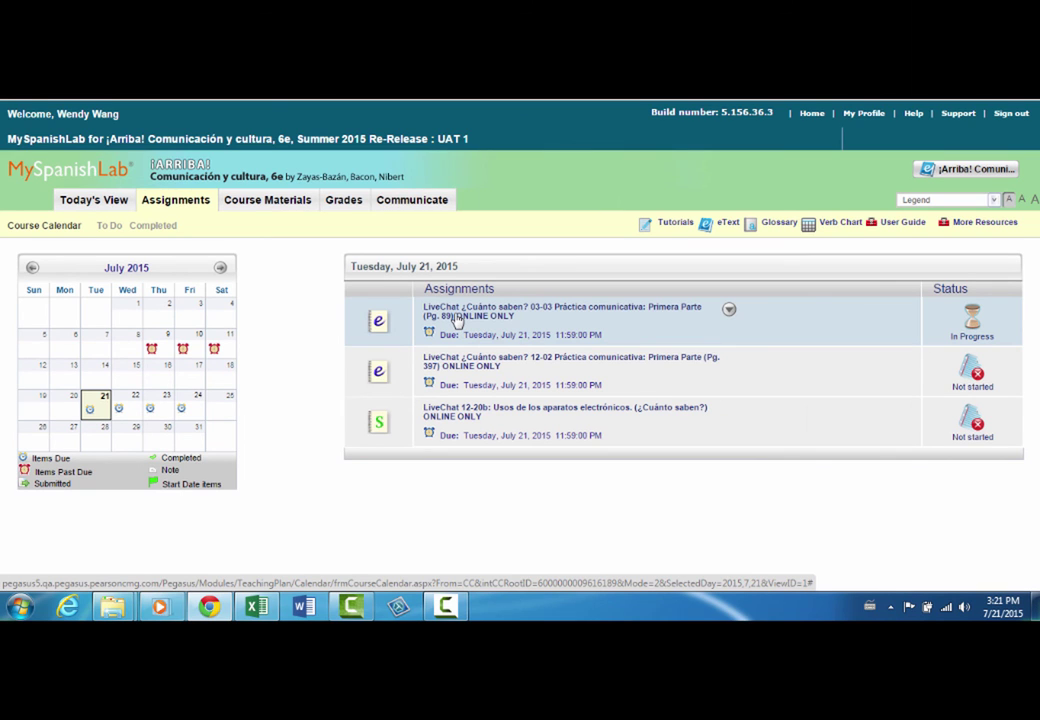
# Create a chat room for the LiveChat 03-03 assignment, allowing camera and microphone access and acknowledging the invitation notice.
pyautogui.click(457, 318)
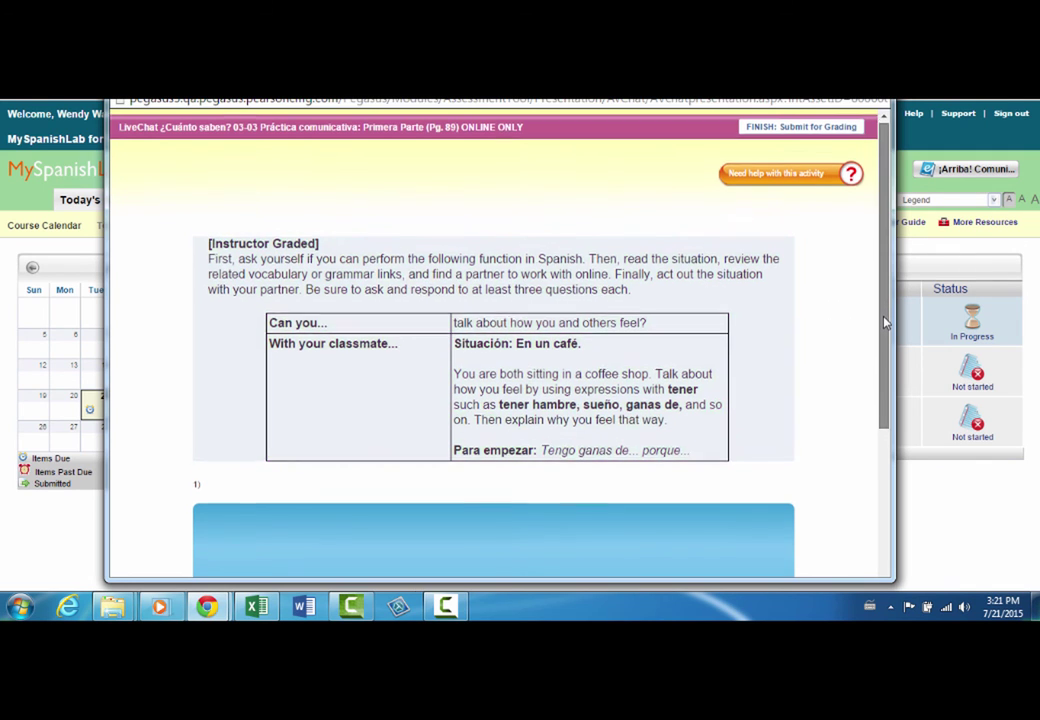
pyautogui.moveTo(882, 371); pyautogui.dragTo(882, 476)
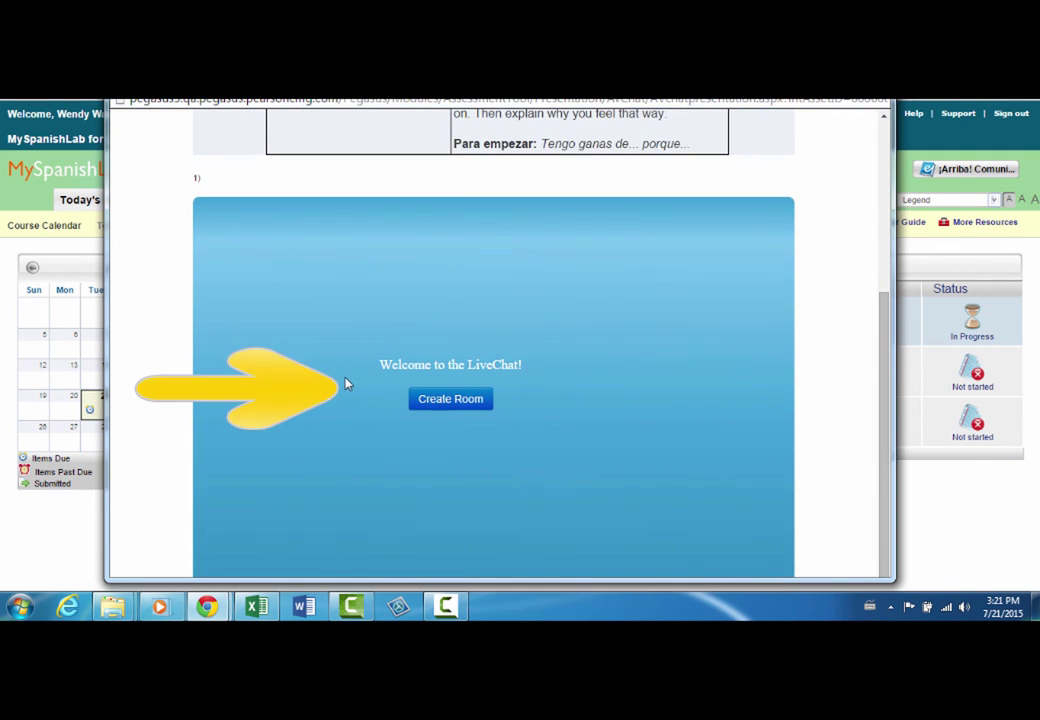
pyautogui.scroll(-1, 466, 342)
pyautogui.click(466, 342)
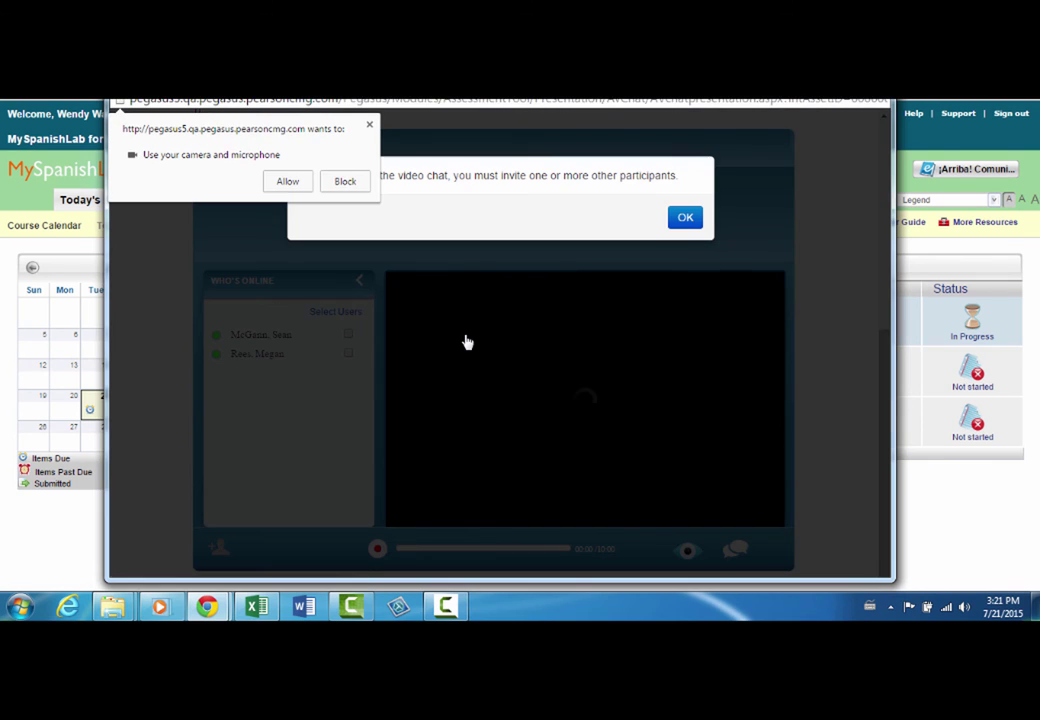
pyautogui.click(293, 186)
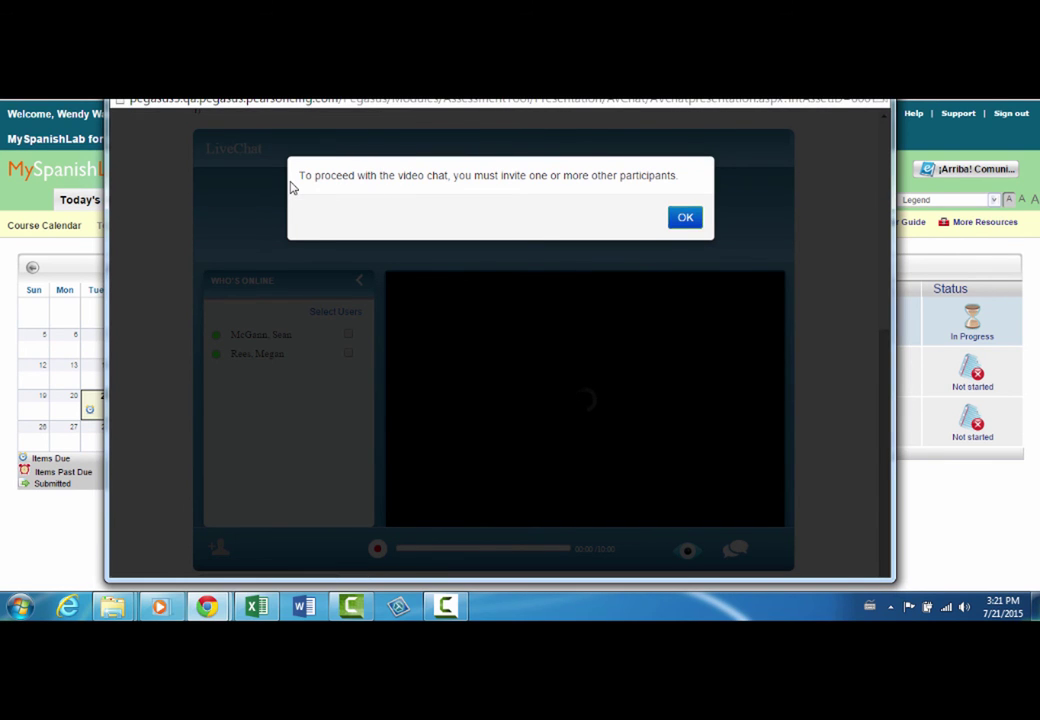
pyautogui.click(686, 218)
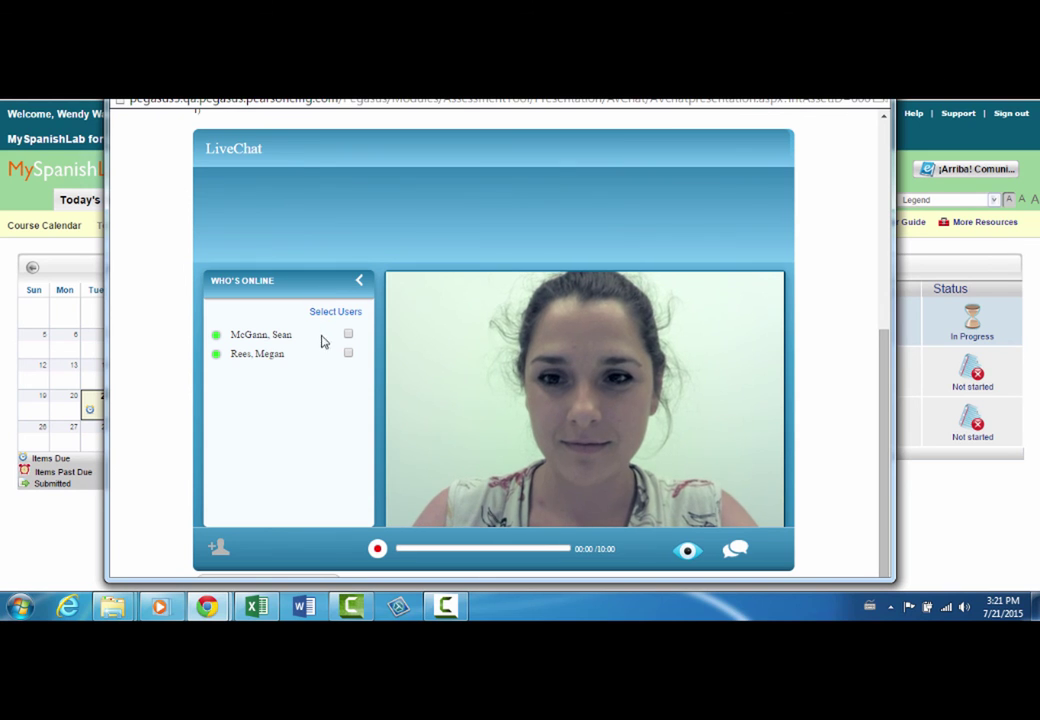
# Approve the classmate's request to join the video chat and select the first online classmate to invite.
pyautogui.moveTo(483, 367)
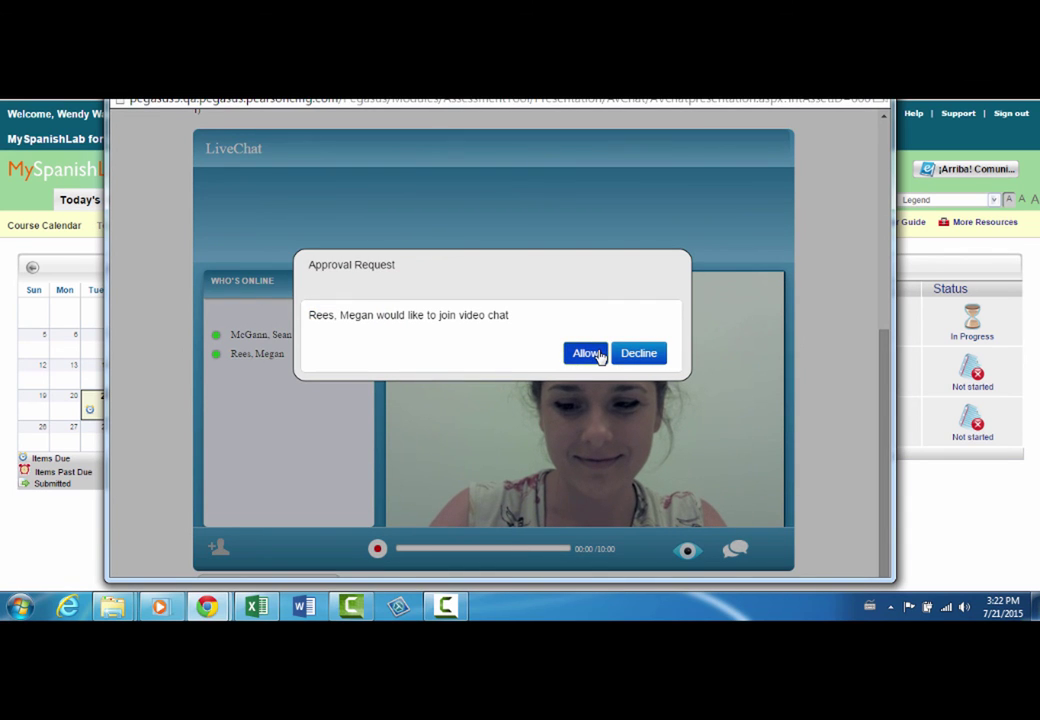
pyautogui.click(586, 353)
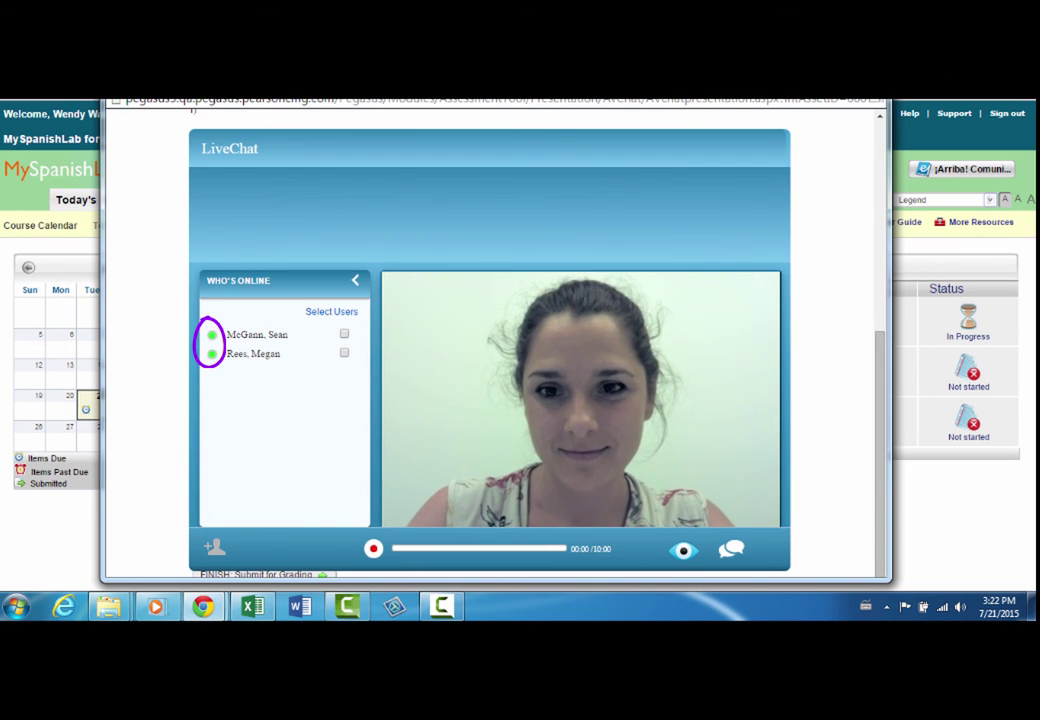
pyautogui.click(344, 333)
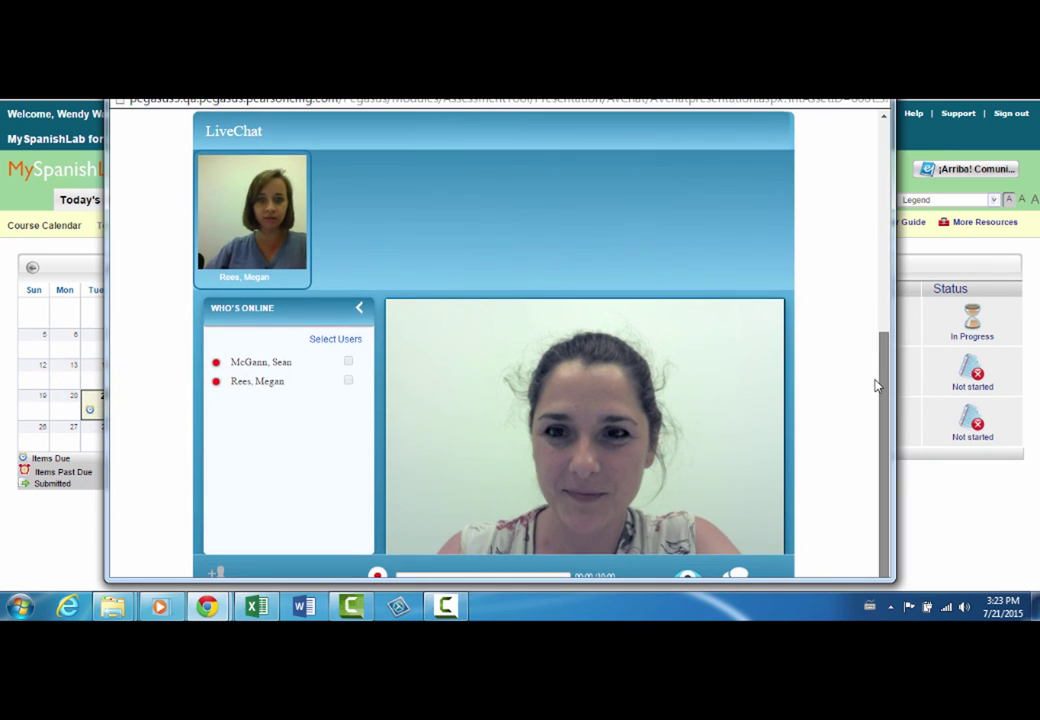
pyautogui.moveTo(875, 385); pyautogui.dragTo(880, 388)
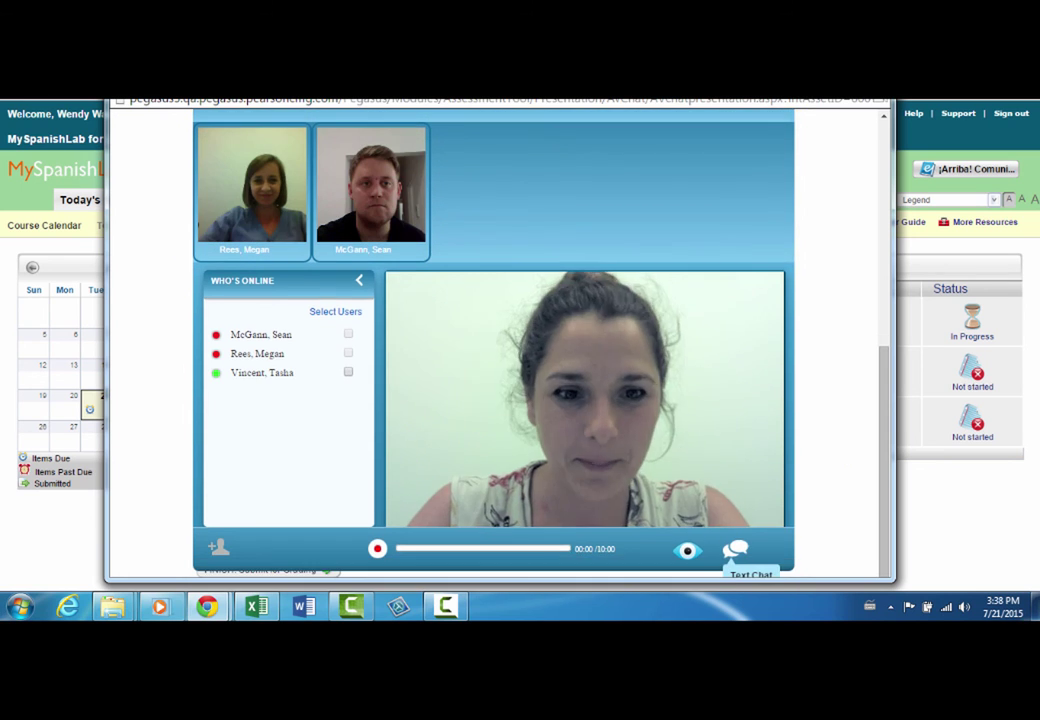
# Open the text chat and stop the recording of the group conversation.
pyautogui.click(735, 548)
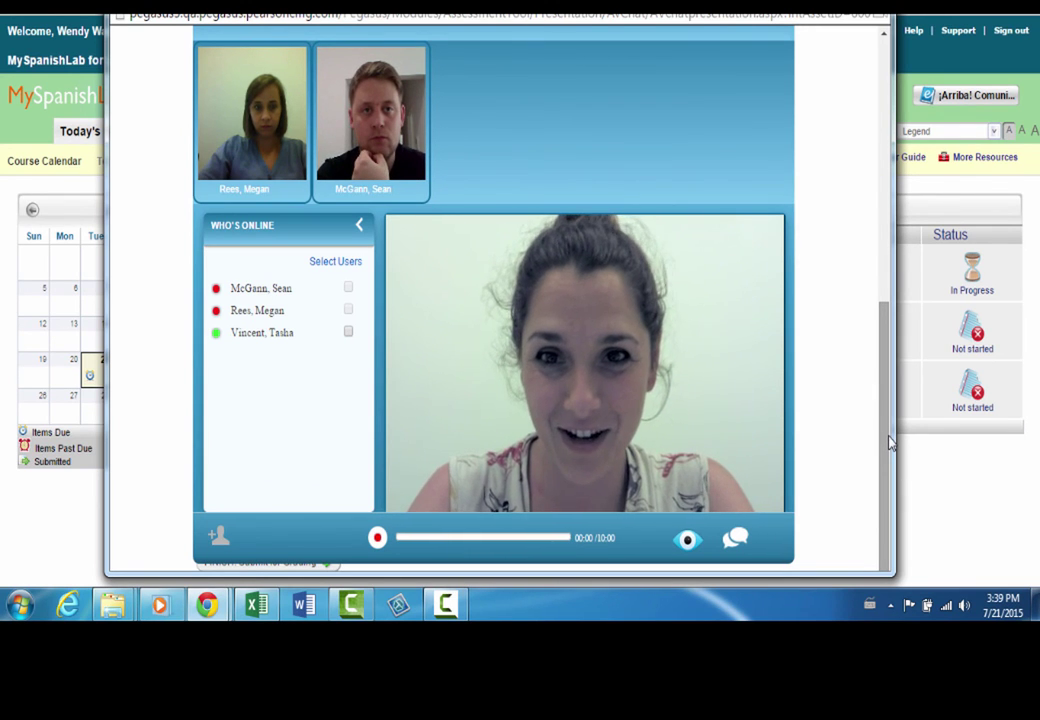
pyautogui.moveTo(890, 442); pyautogui.dragTo(890, 440)
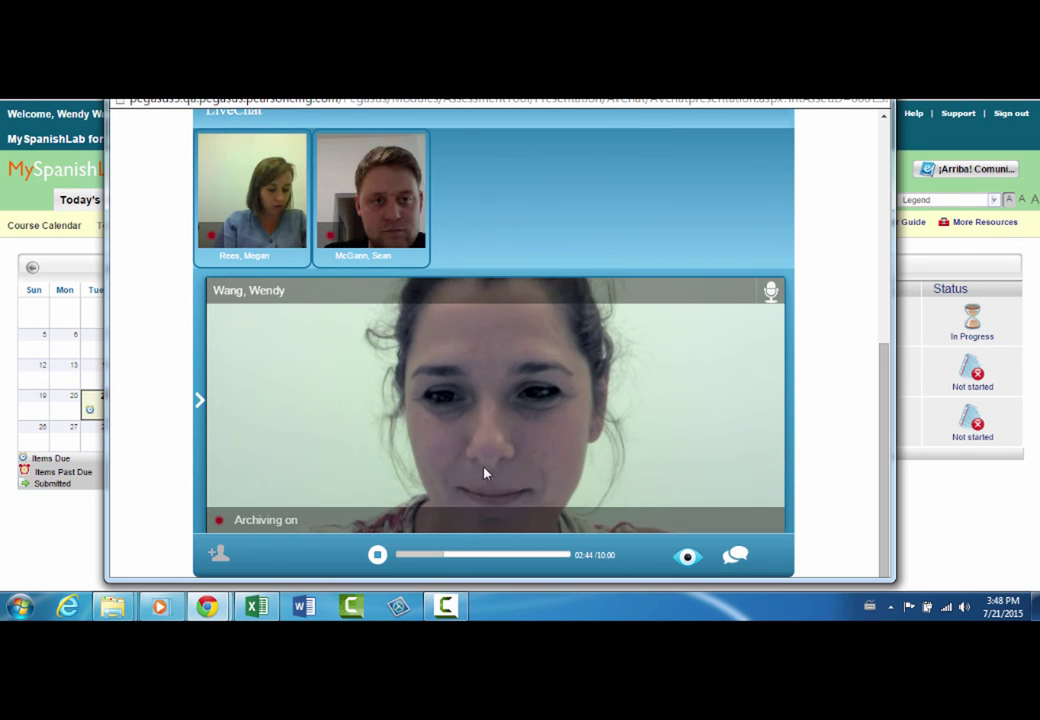
pyautogui.click(377, 556)
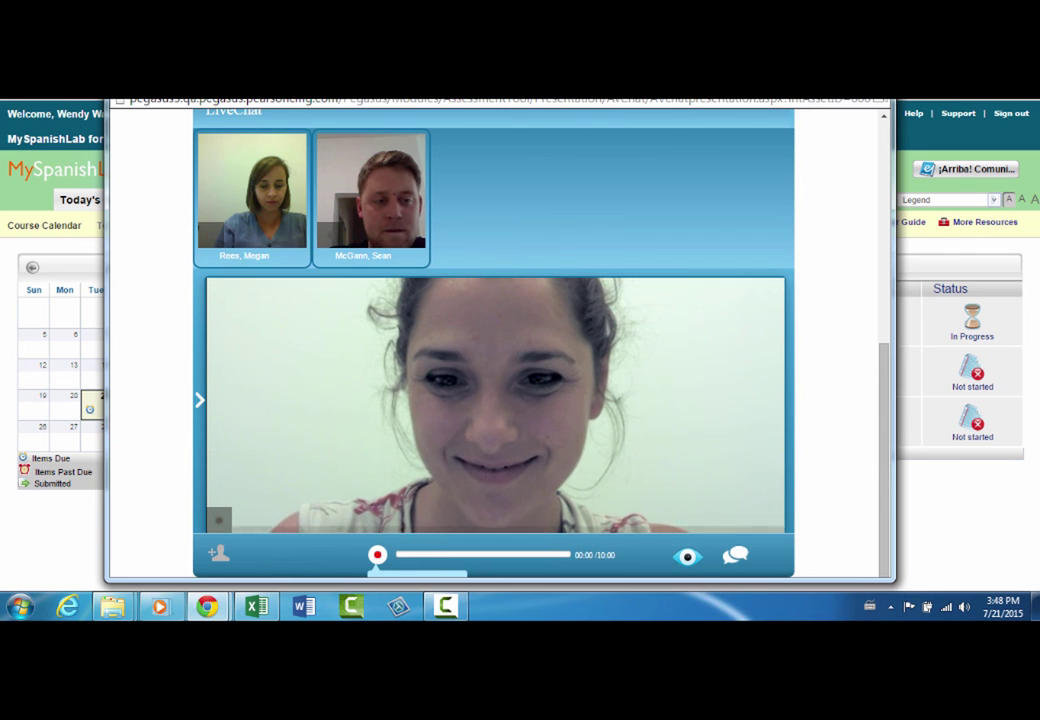
# Play back the recorded conversation for review and reopen the video review options.
pyautogui.scroll(-1, 377, 556)
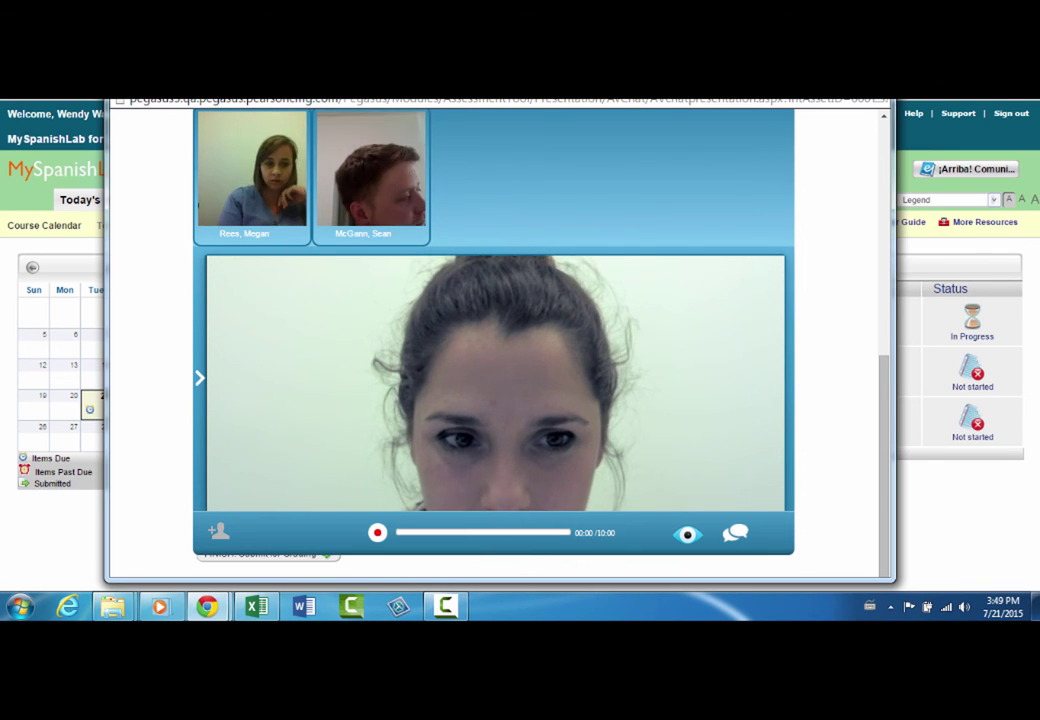
pyautogui.click(687, 536)
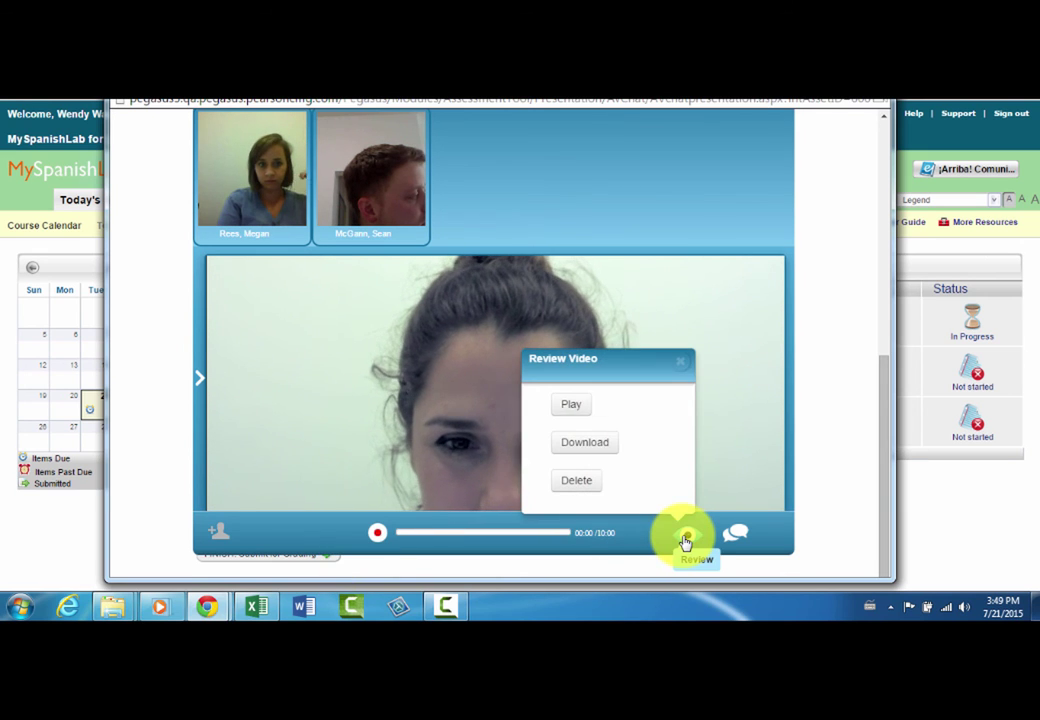
pyautogui.click(570, 406)
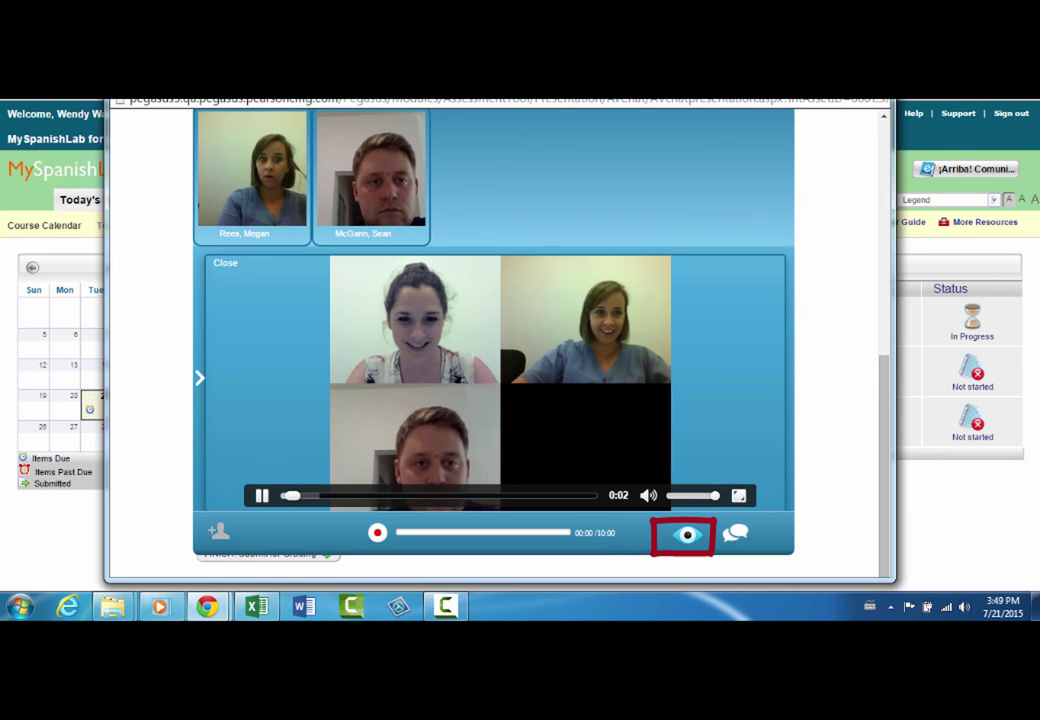
pyautogui.click(687, 536)
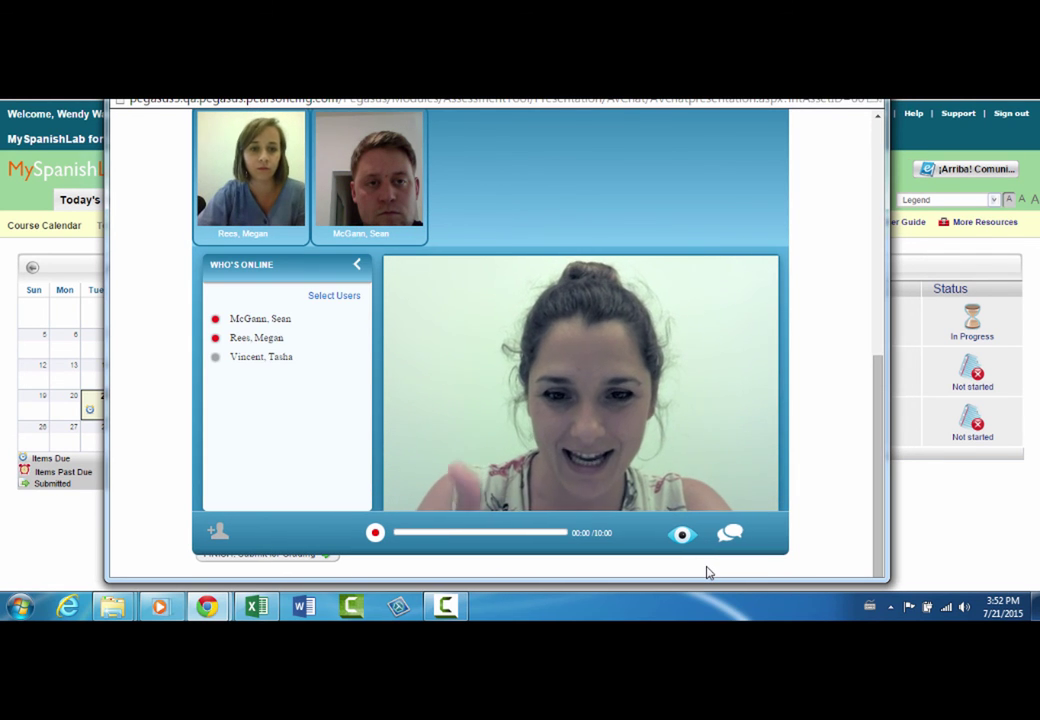
# Review the LiveChat 03-03 instructions and its eText help links.
pyautogui.moveTo(206, 611)
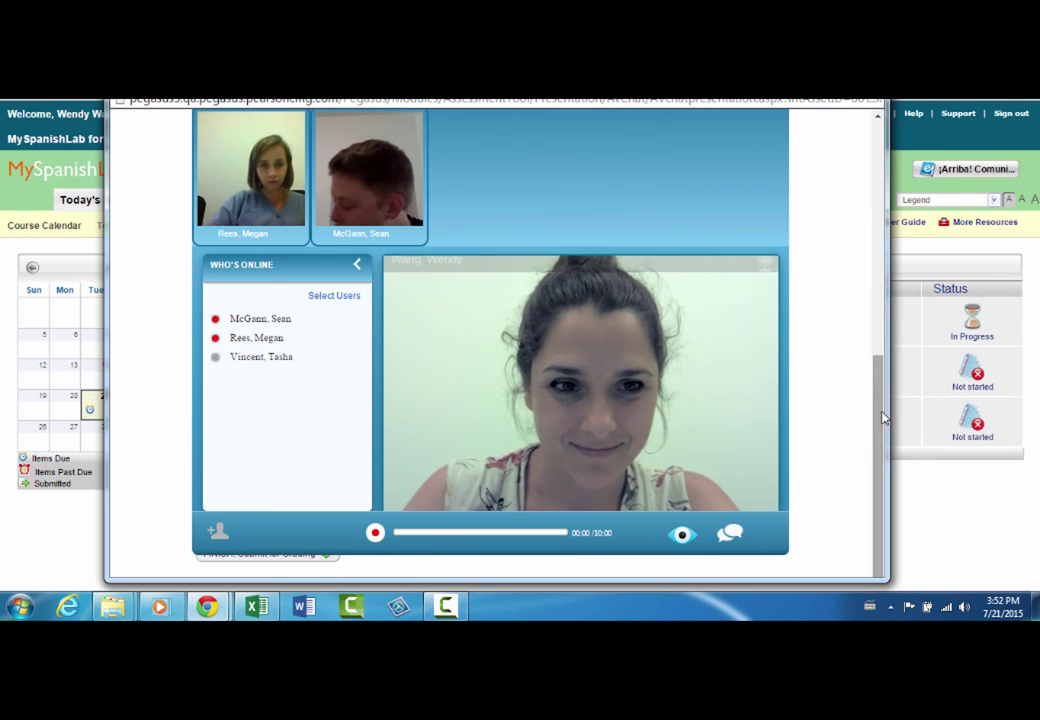
pyautogui.moveTo(879, 410); pyautogui.dragTo(895, 168)
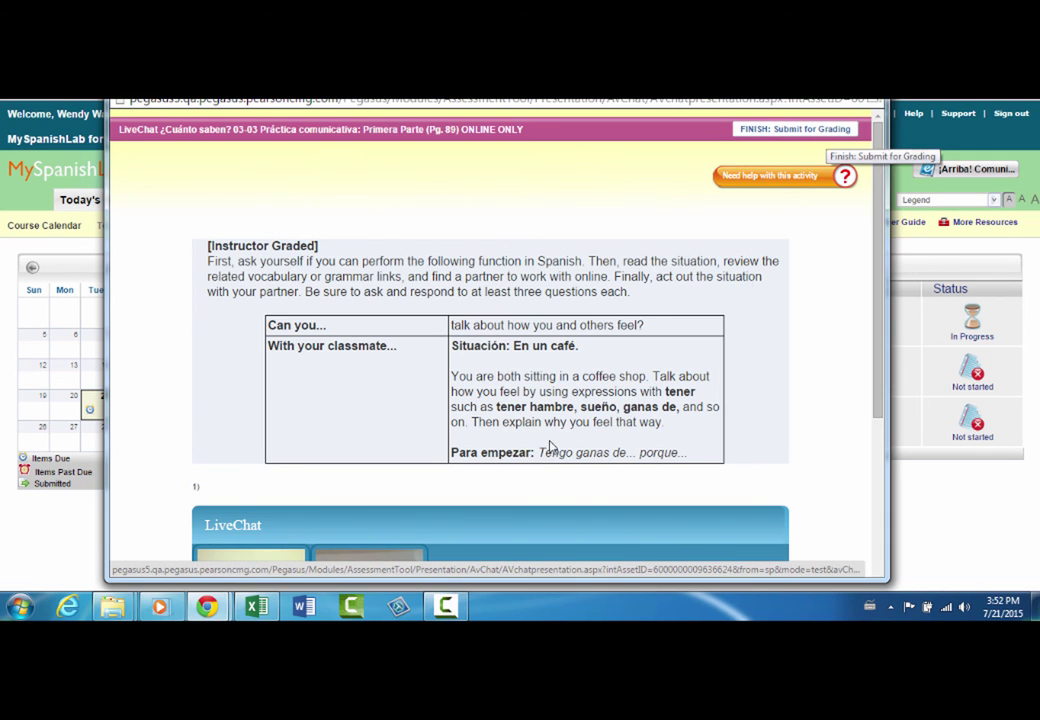
pyautogui.click(770, 176)
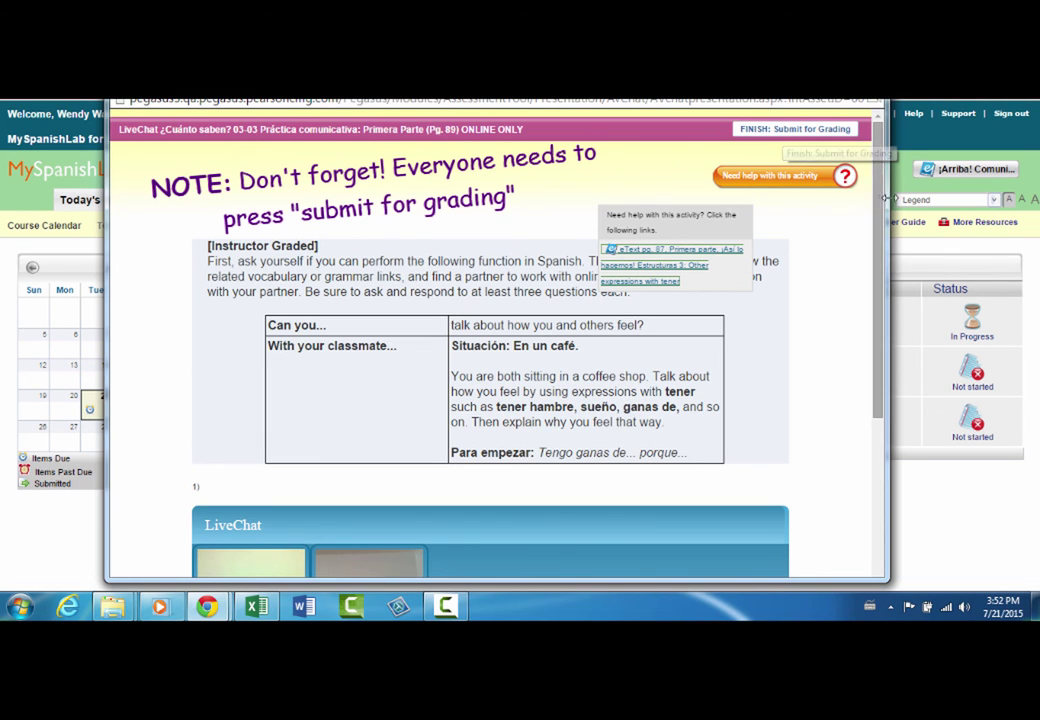
pyautogui.moveTo(876, 200); pyautogui.dragTo(877, 450)
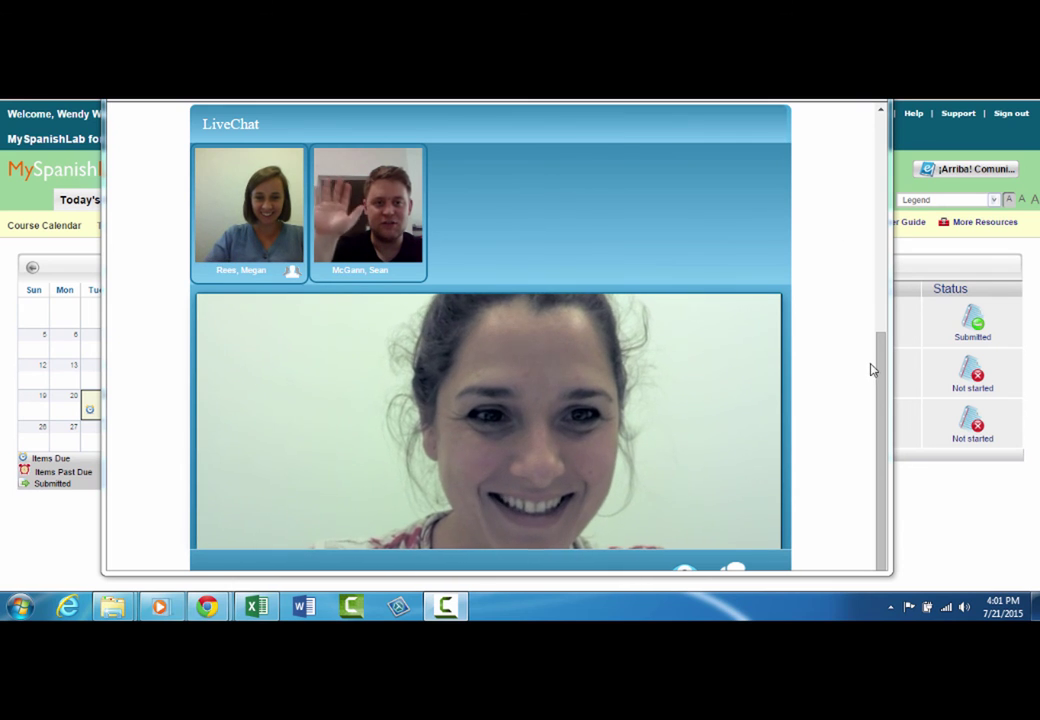
pyautogui.moveTo(877, 360); pyautogui.dragTo(822, 158)
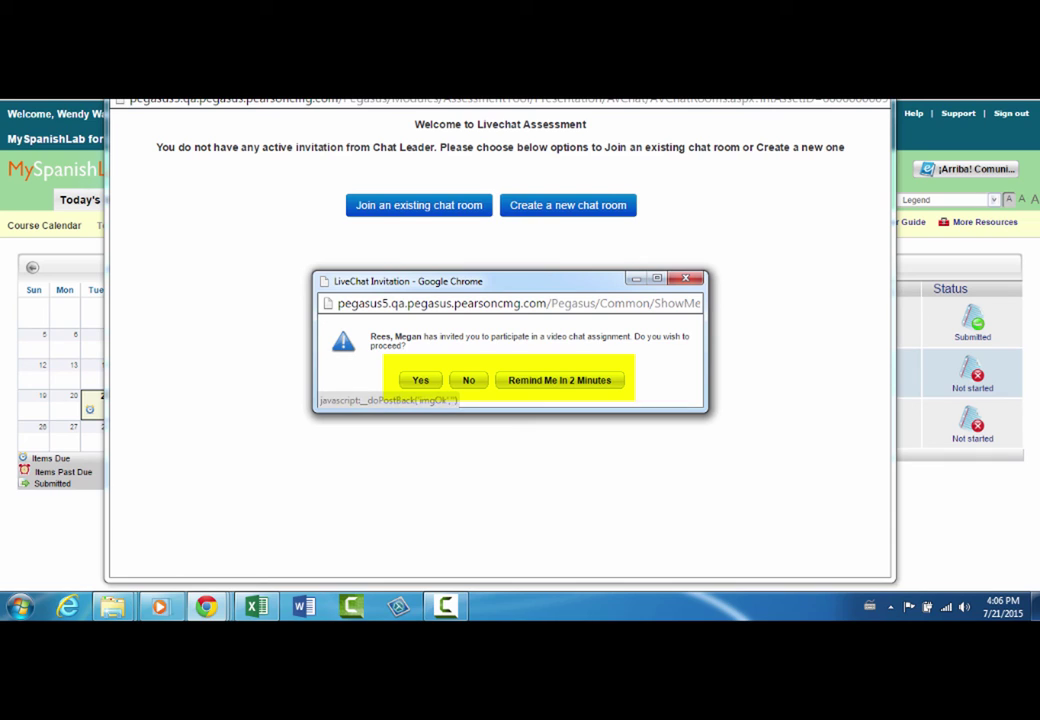
# Accept the classmate's video chat invitation and join the room for the LiveChat 12-02 assignment.
pyautogui.click(420, 381)
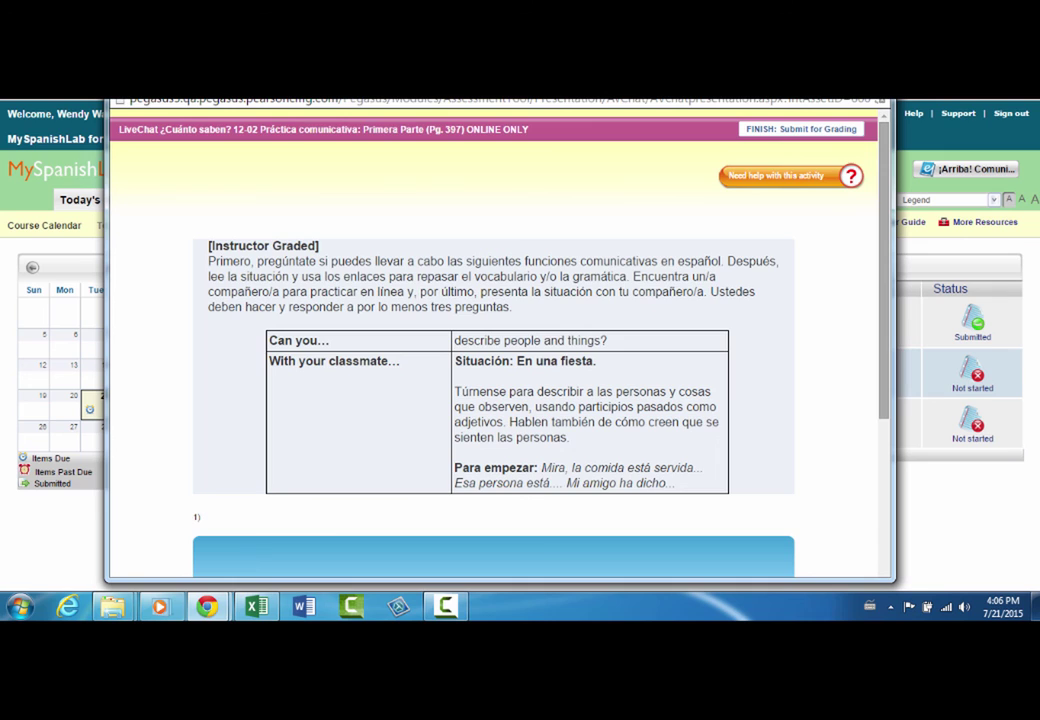
pyautogui.scroll(-4, 494, 340)
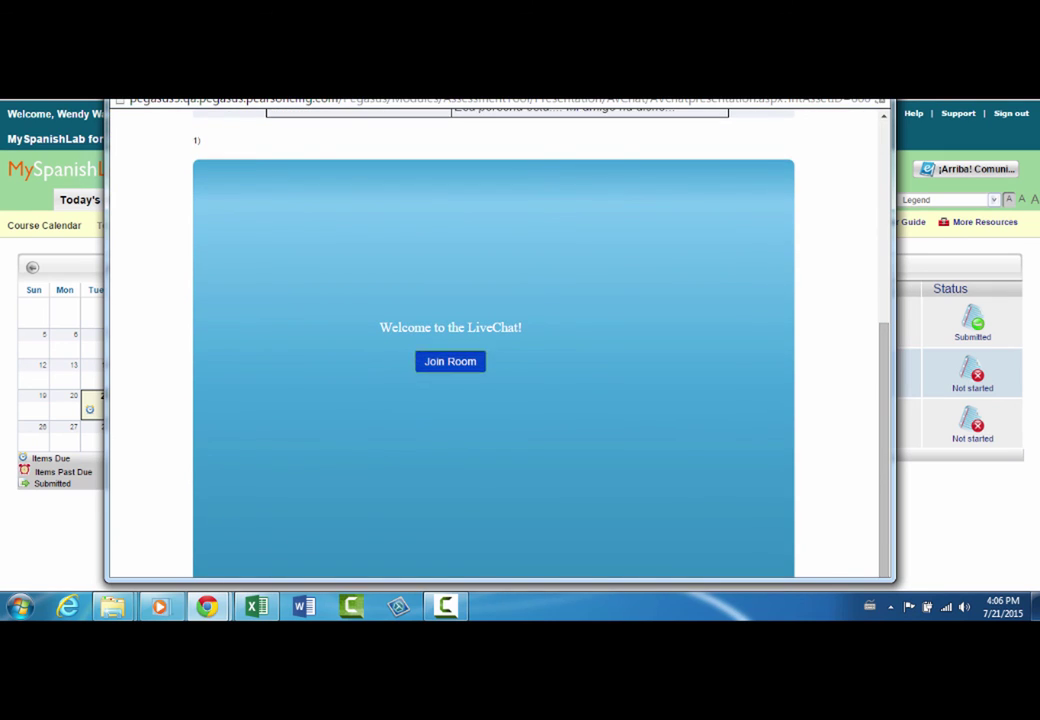
pyautogui.click(450, 361)
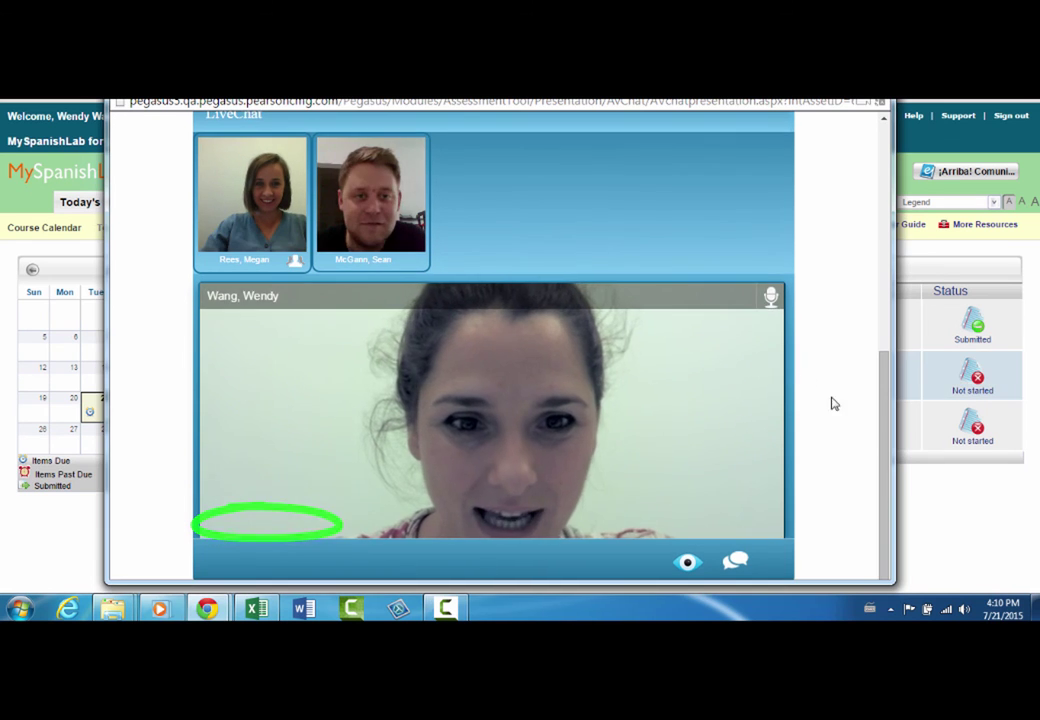
# Play the recorded group video of the LiveChat 12-02 activity and open the text chat.
pyautogui.click(687, 563)
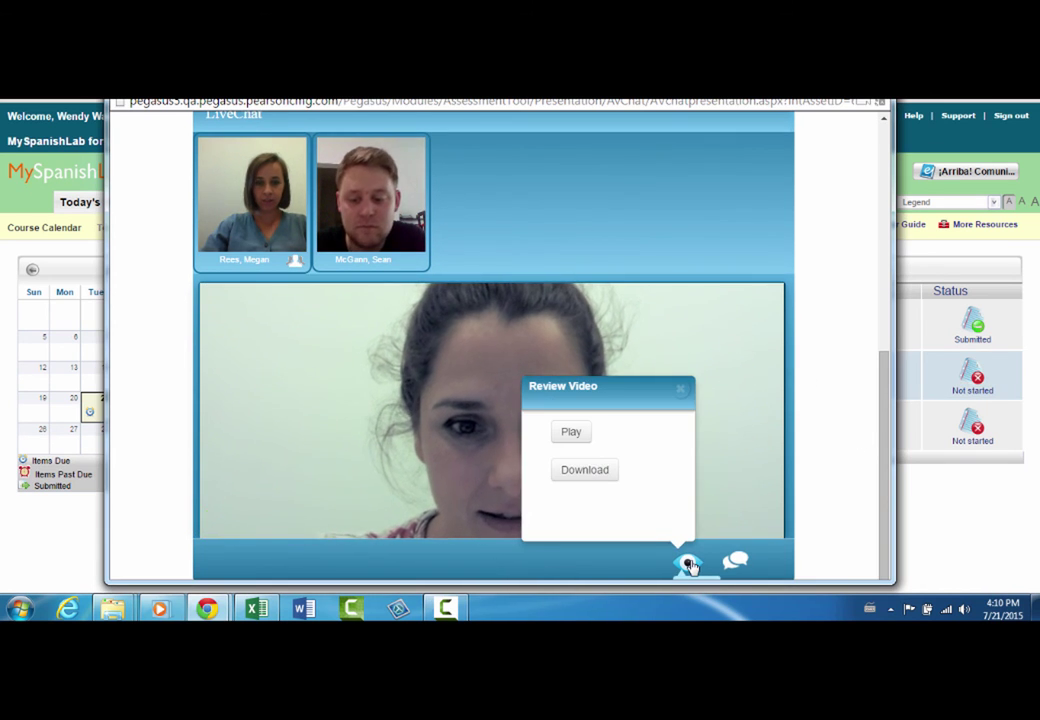
pyautogui.click(567, 433)
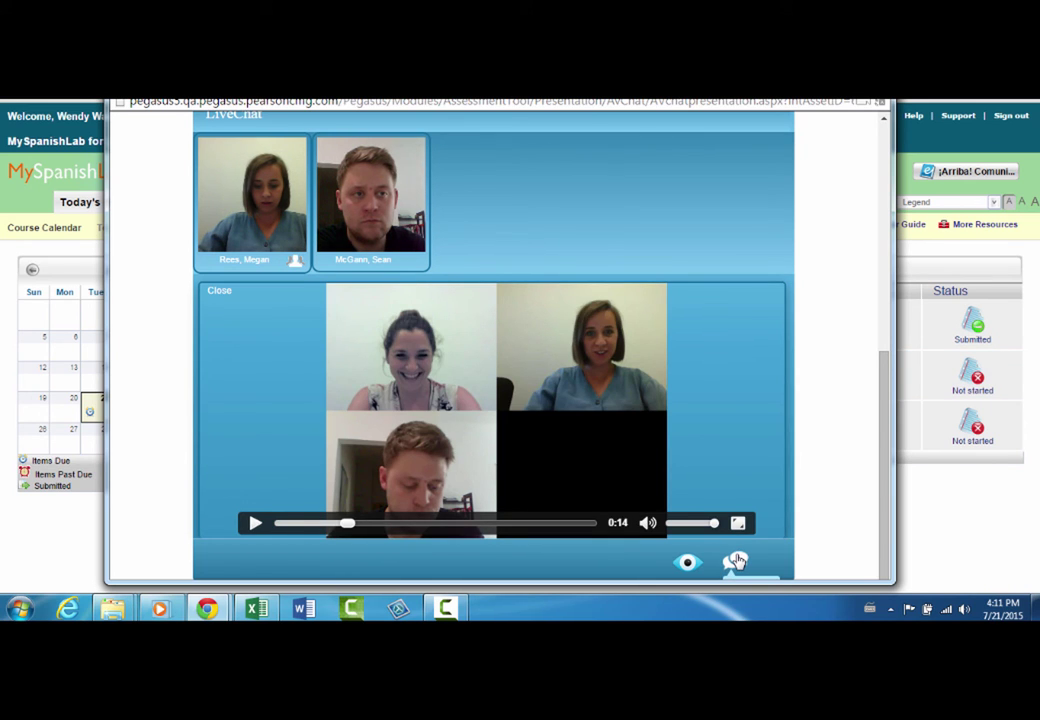
pyautogui.click(736, 561)
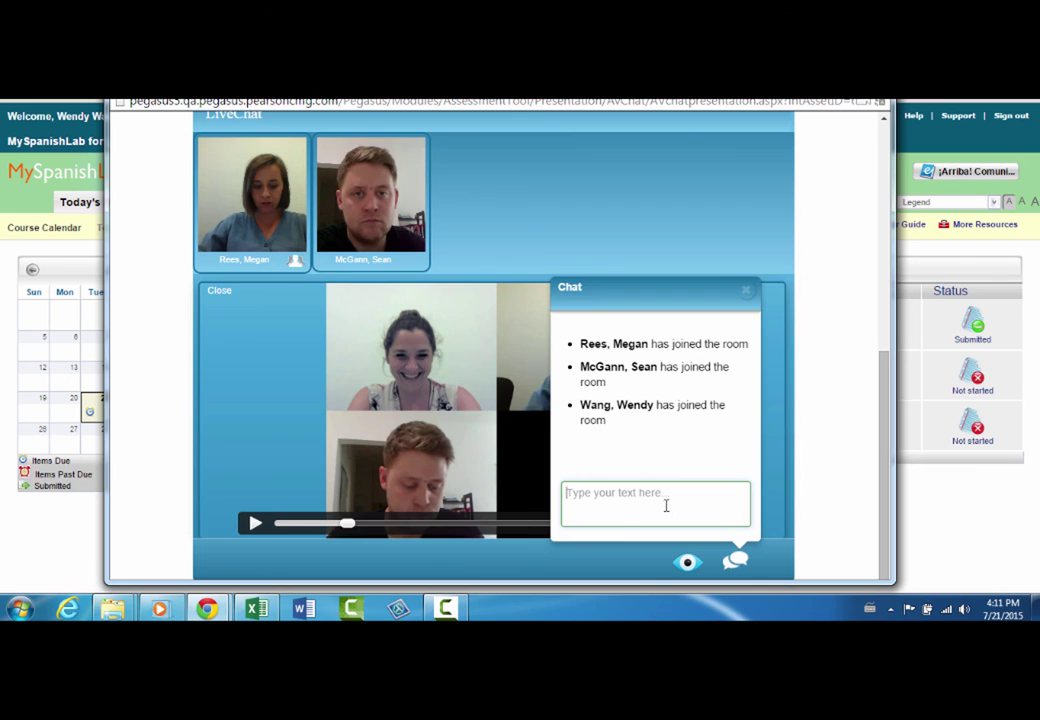
pyautogui.click(415, 417)
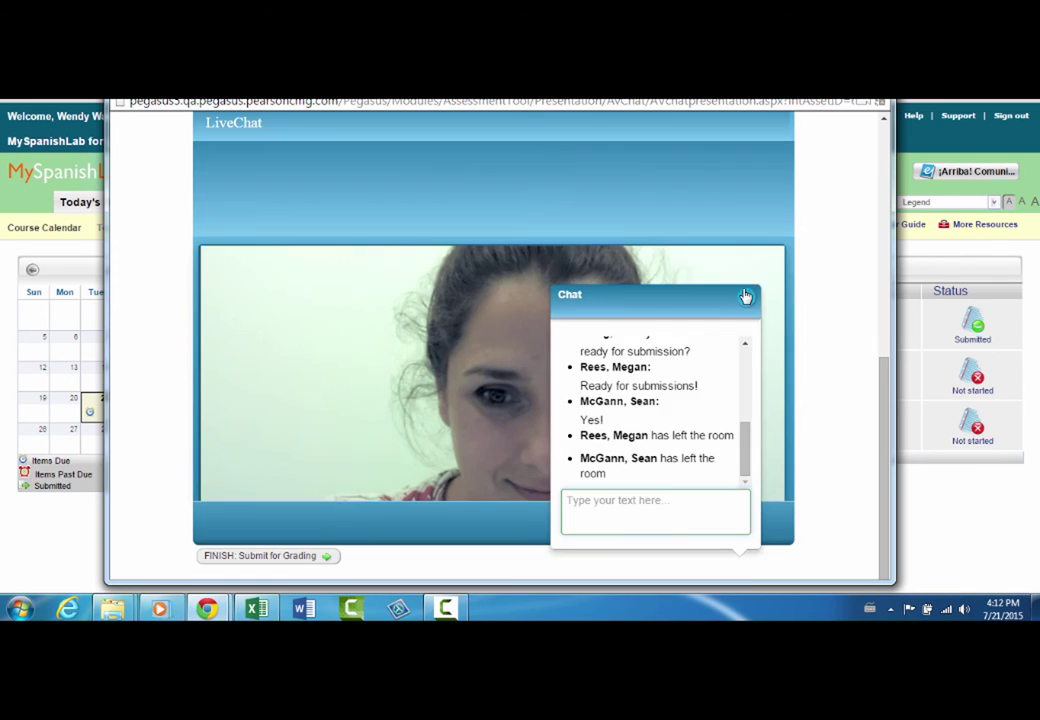
# Close the text chat and submit the LiveChat 12-02 activity for grading, confirming the submission.
pyautogui.click(745, 296)
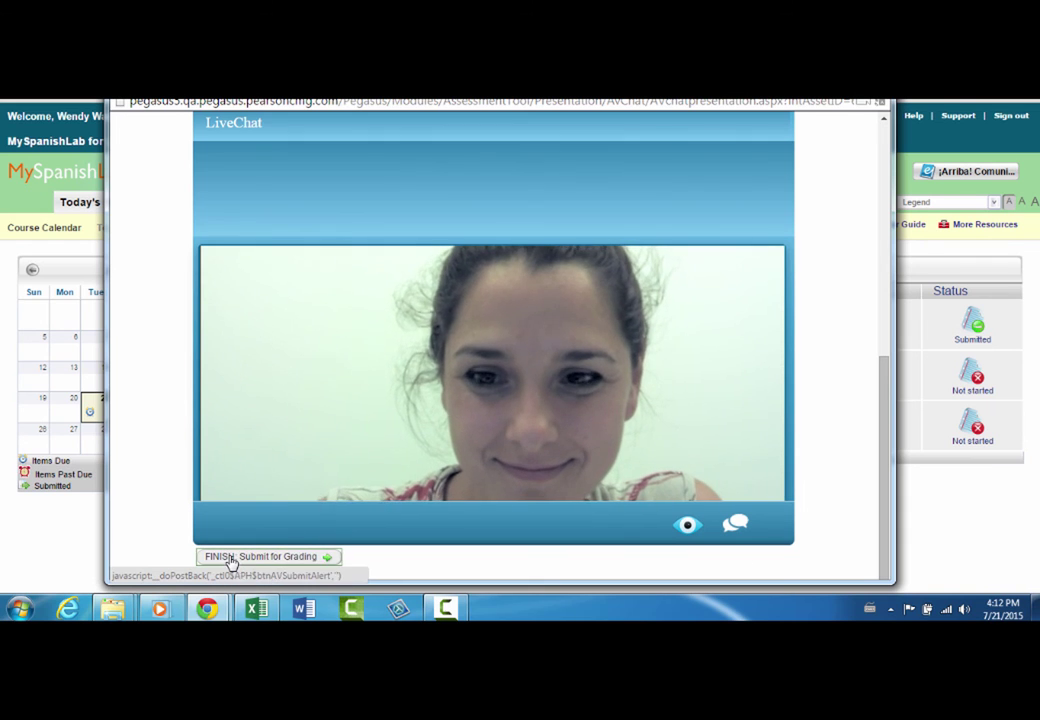
pyautogui.click(231, 560)
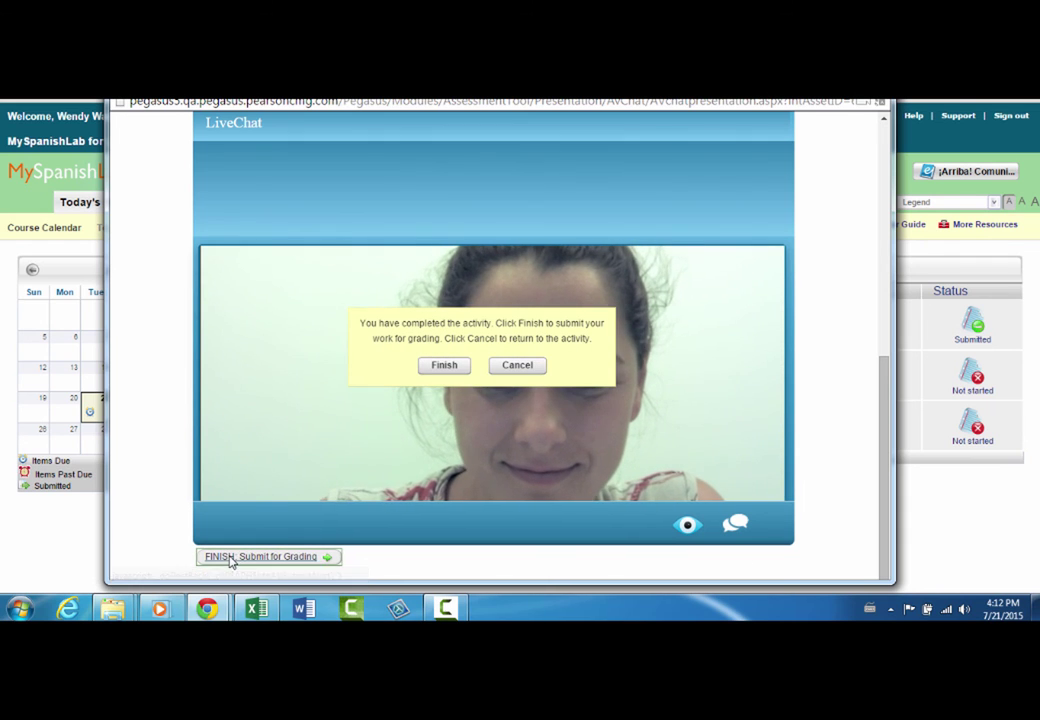
pyautogui.click(435, 368)
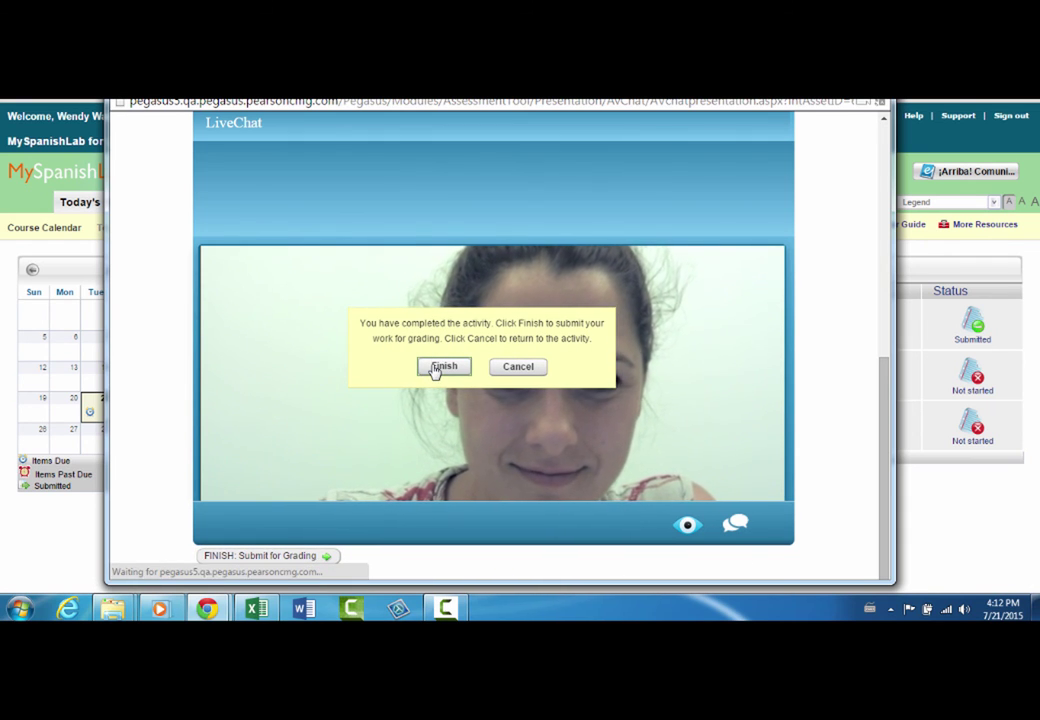